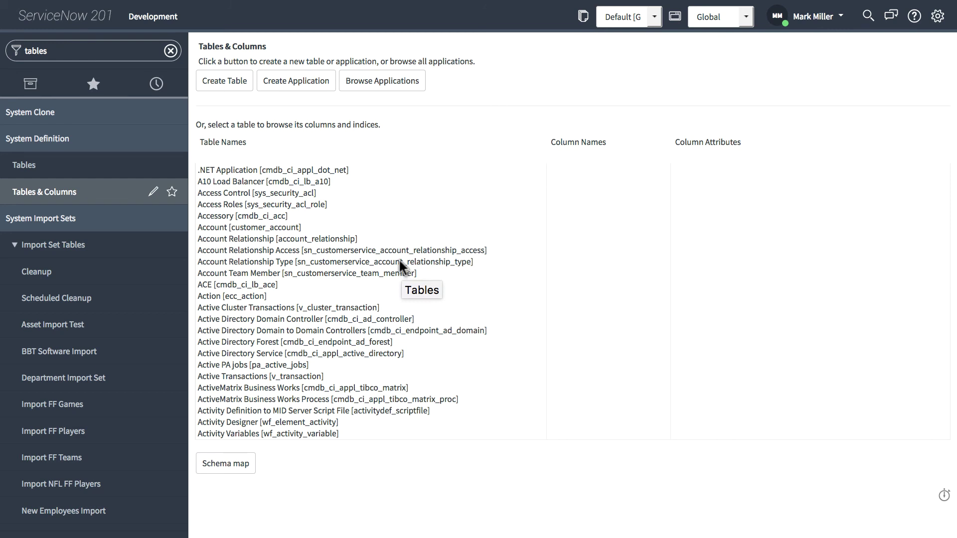
Step: Move the Table Names list from Account Relationship Type to the I tables, showing IANA Enterprise Number's fields
{"action": "left_click", "coordinate": [399, 261]}
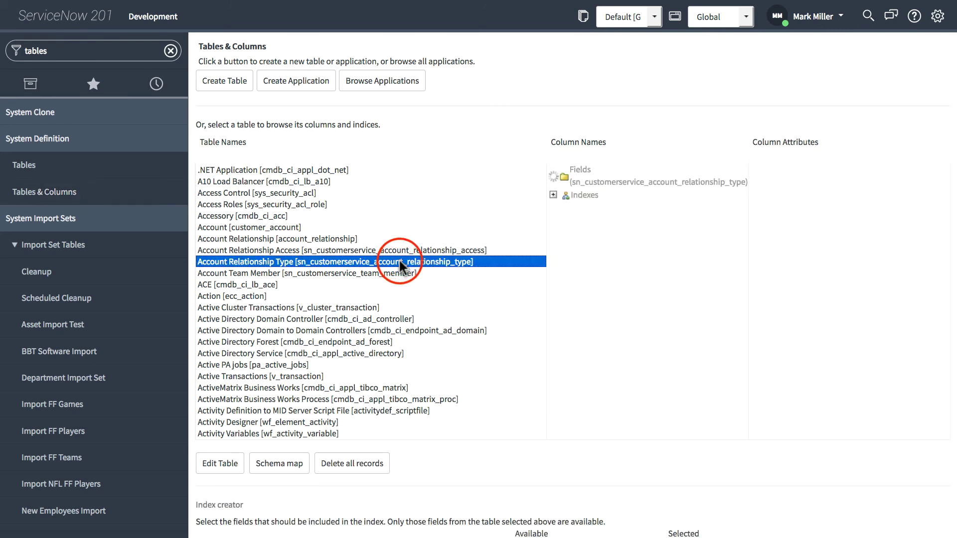
{"action": "scroll", "coordinate": [399, 261], "scroll_direction": "down", "scroll_amount": 3}
{"action": "key", "text": "i"}
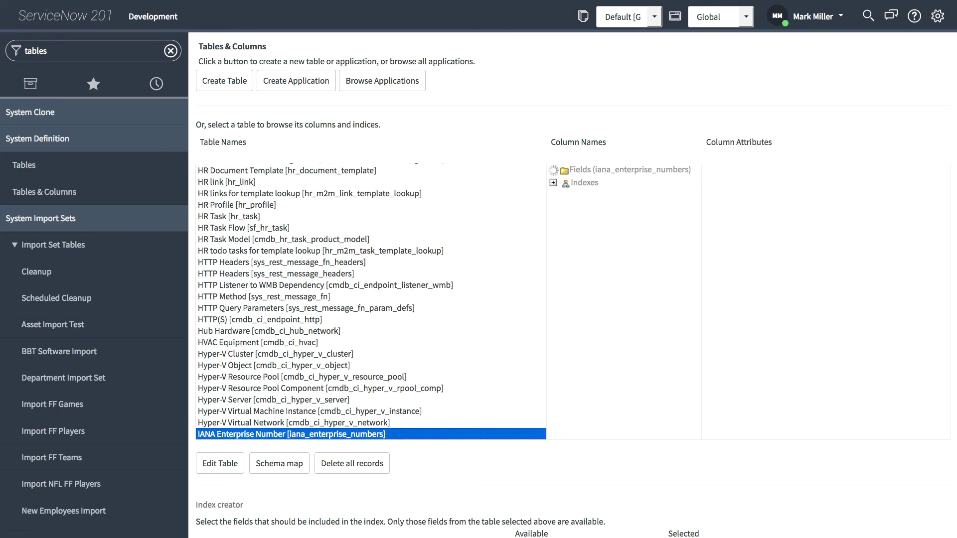
{"action": "scroll", "coordinate": [325, 396], "scroll_direction": "down", "scroll_amount": 10}
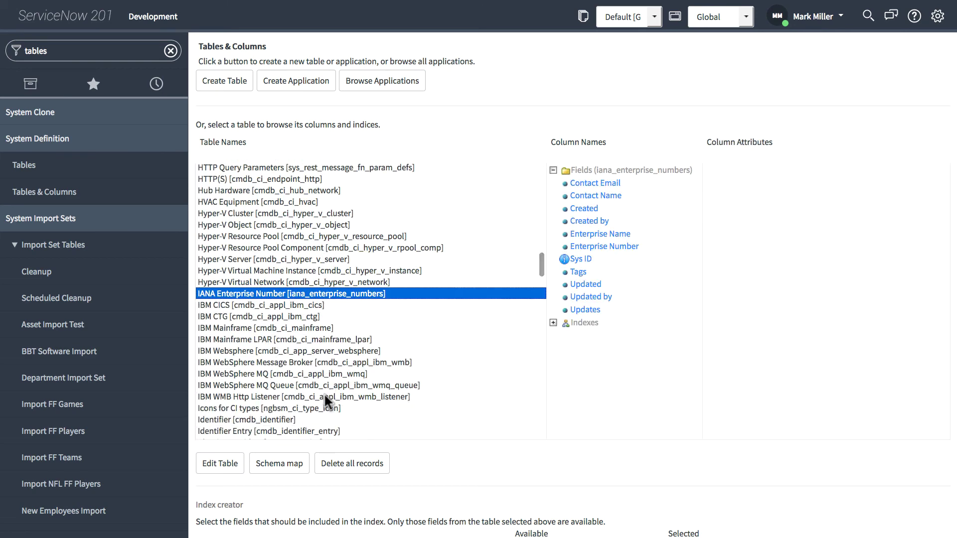
{"action": "scroll", "coordinate": [324, 393], "scroll_direction": "down", "scroll_amount": 9}
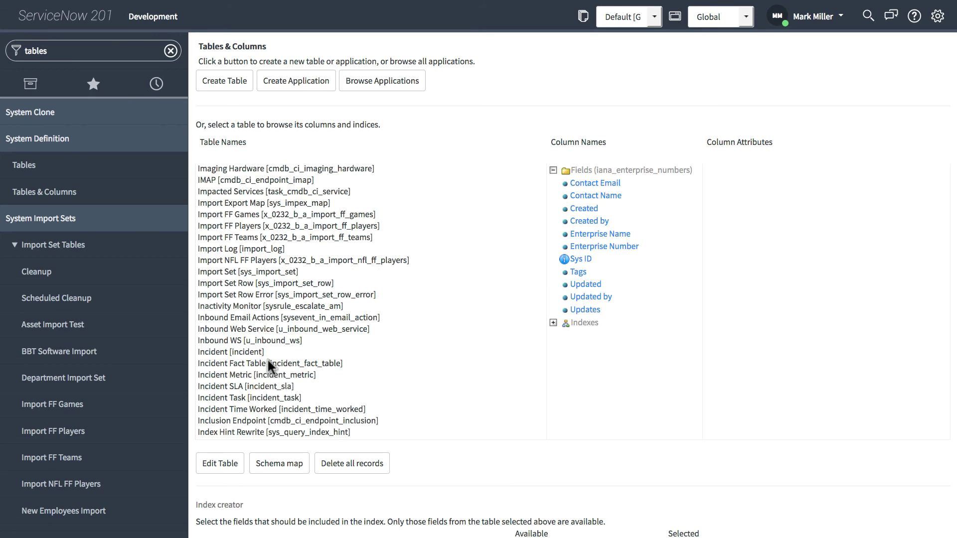
Step: Show the Incident table's fields and select the Active field's attribute values active=true and ignore_filter_on_new=true
{"action": "left_click", "coordinate": [261, 351]}
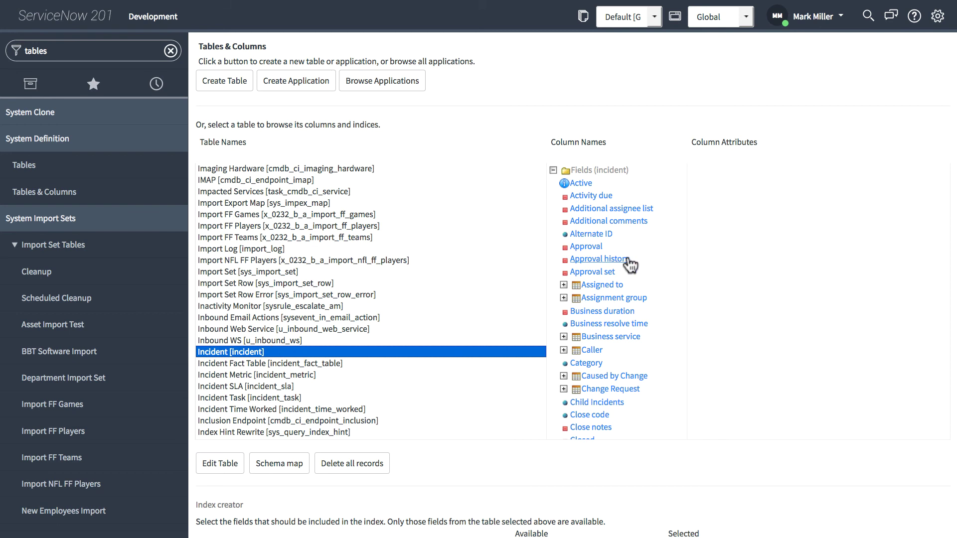
{"action": "left_click", "coordinate": [583, 185]}
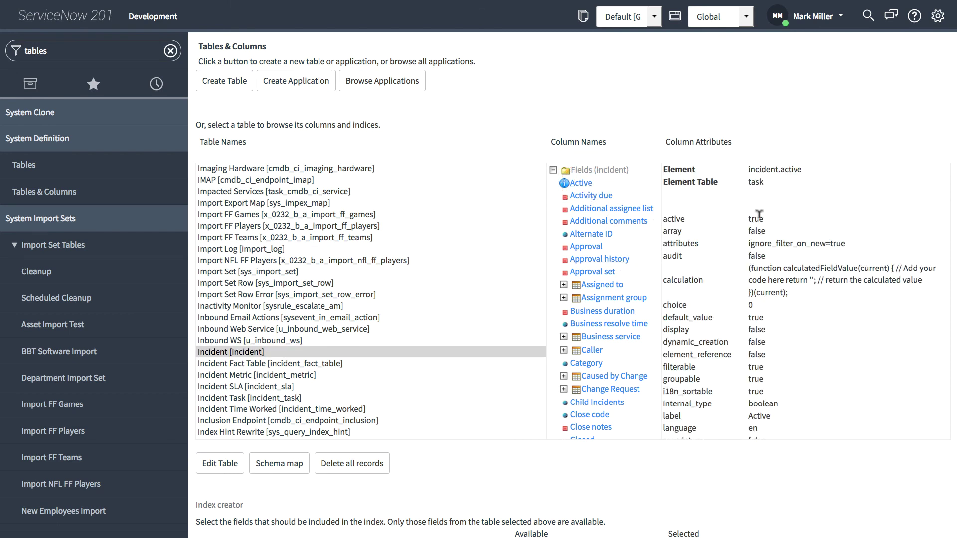
{"action": "double_click", "coordinate": [758, 217]}
{"action": "left_click_drag", "start_coordinate": [747, 243], "coordinate": [853, 244]}
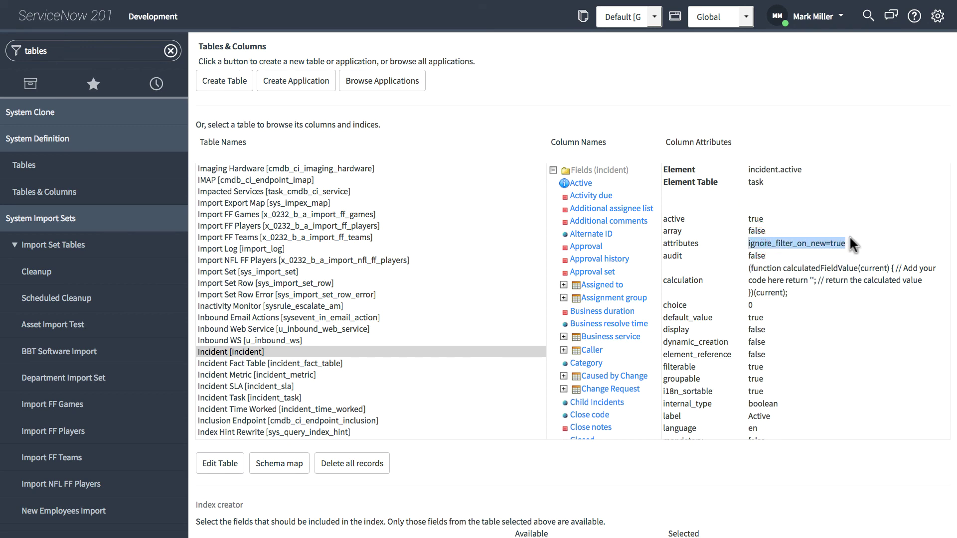
{"action": "left_click", "coordinate": [864, 242]}
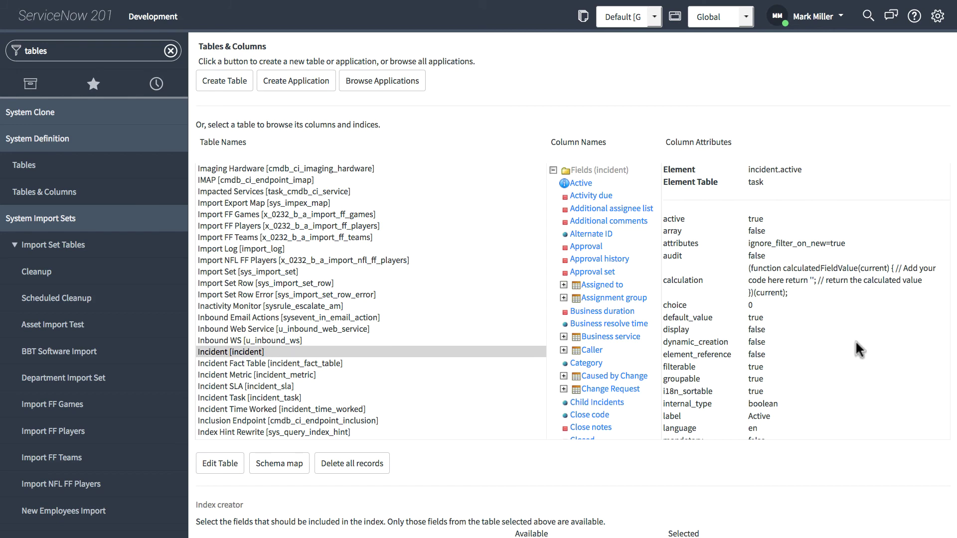
Step: Scroll further through the Incident field attributes
{"action": "scroll", "coordinate": [855, 340], "scroll_direction": "down", "scroll_amount": 3}
{"action": "scroll", "coordinate": [831, 293], "scroll_direction": "down", "scroll_amount": 6}
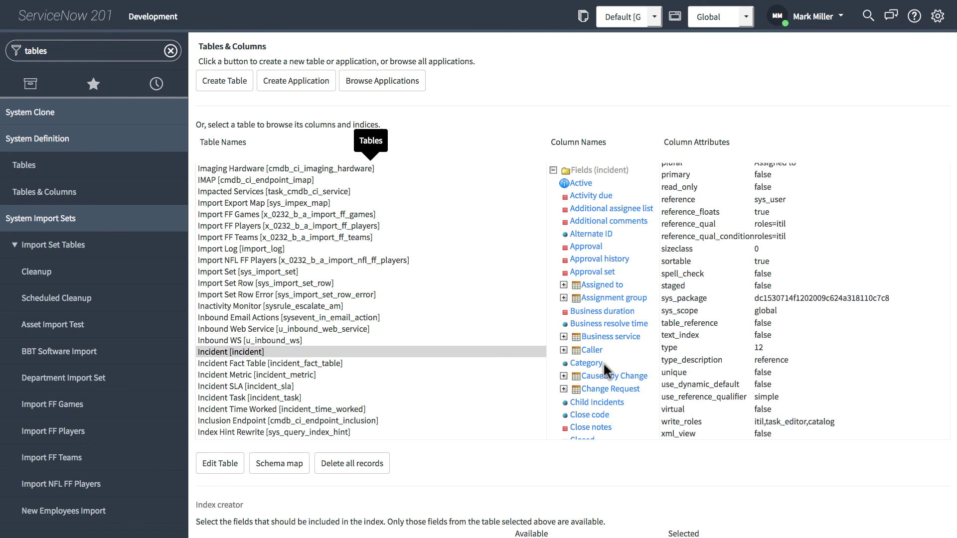
{"action": "scroll", "coordinate": [603, 361], "scroll_direction": "down", "scroll_amount": 5}
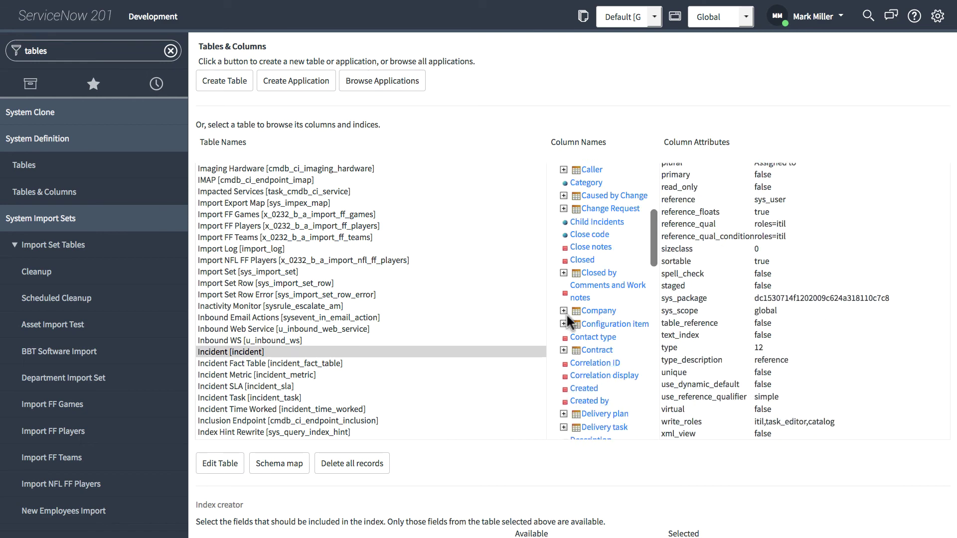
Step: Expand Incident's Company reference into core_company fields and view the Apple icon and Banner image attributes
{"action": "left_click", "coordinate": [564, 310]}
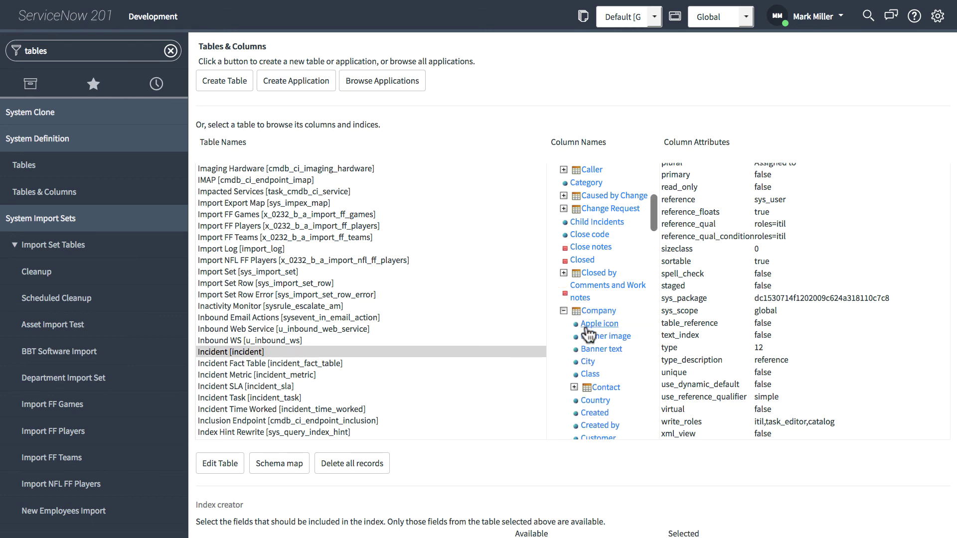
{"action": "left_click", "coordinate": [596, 325]}
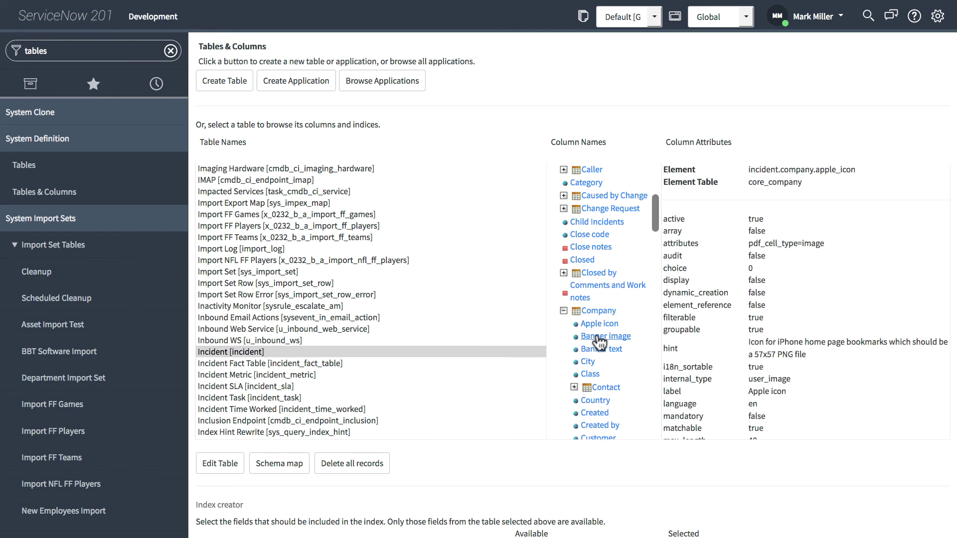
{"action": "left_click", "coordinate": [598, 337]}
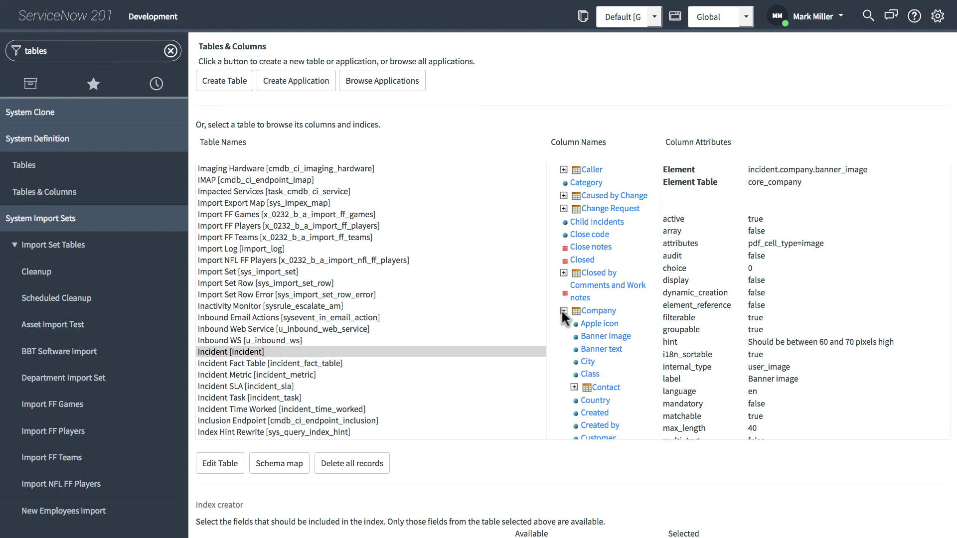
Step: Collapse the Company reference, scroll through the remaining Incident fields, then return to the top
{"action": "left_click", "coordinate": [564, 310]}
{"action": "scroll", "coordinate": [612, 395], "scroll_direction": "down", "scroll_amount": 5}
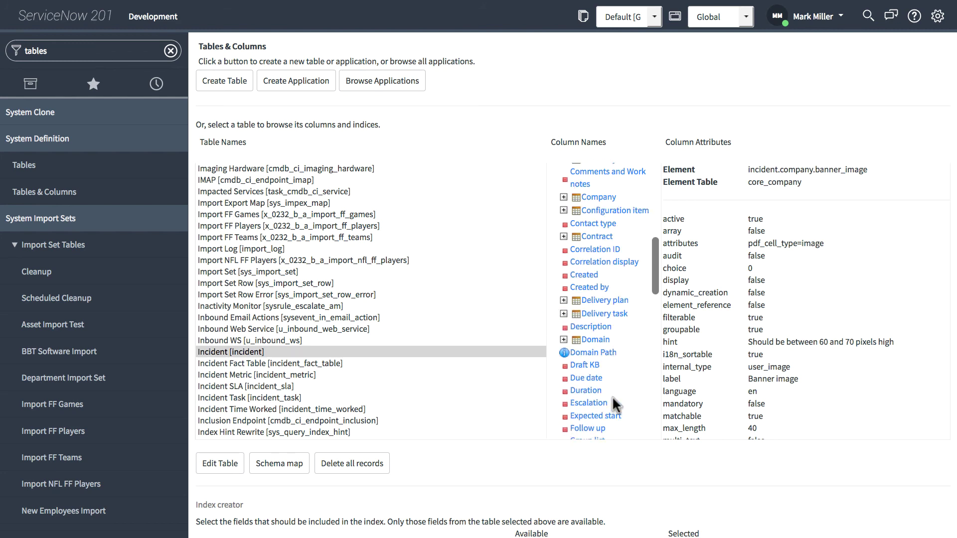
{"action": "scroll", "coordinate": [613, 396], "scroll_direction": "down", "scroll_amount": 10}
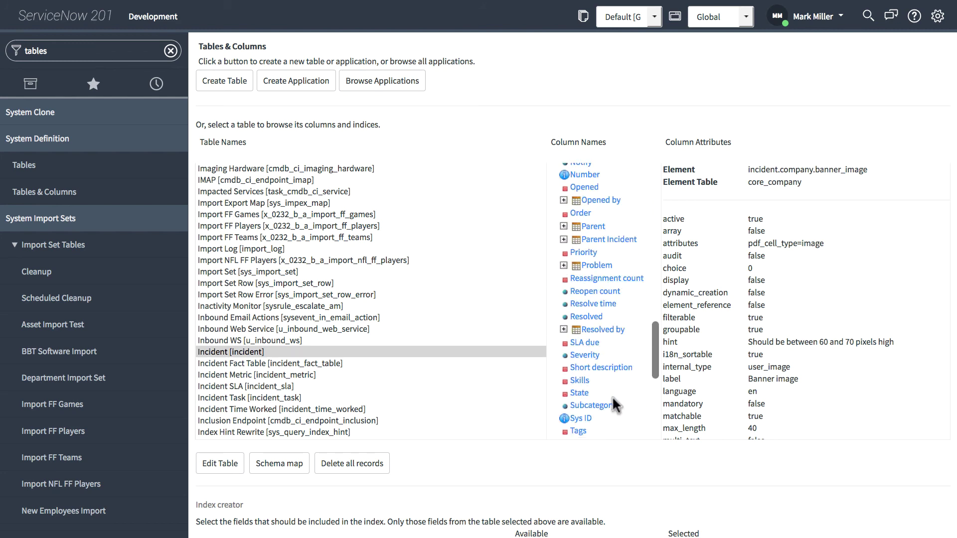
{"action": "scroll", "coordinate": [612, 395], "scroll_direction": "down", "scroll_amount": 10}
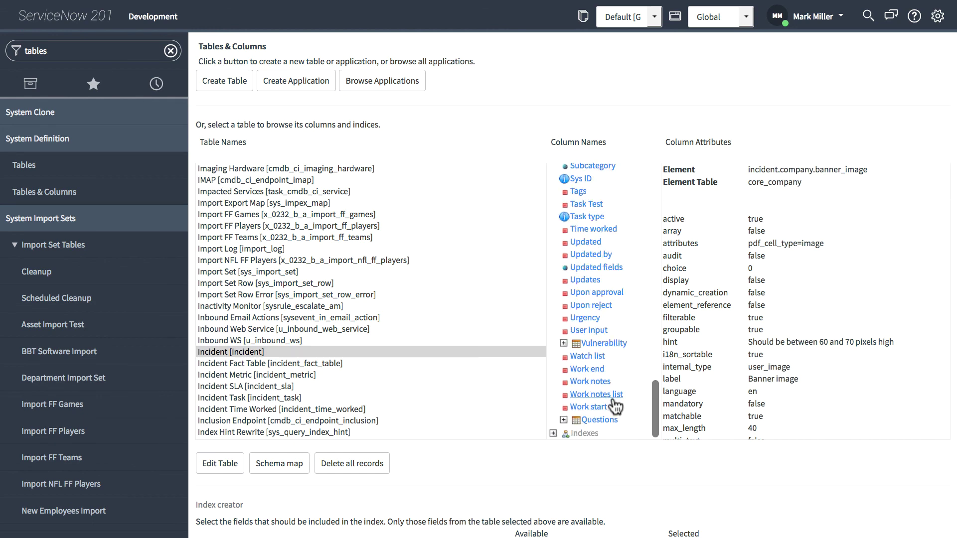
{"action": "scroll", "coordinate": [555, 461], "scroll_direction": "down", "scroll_amount": 3}
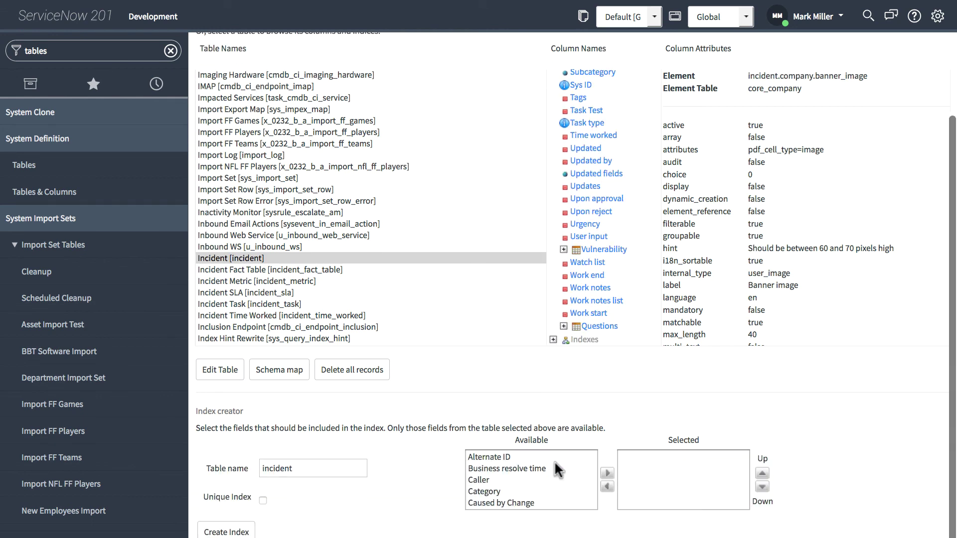
{"action": "scroll", "coordinate": [554, 461], "scroll_direction": "down", "scroll_amount": 5}
{"action": "scroll", "coordinate": [442, 476], "scroll_direction": "down", "scroll_amount": 1}
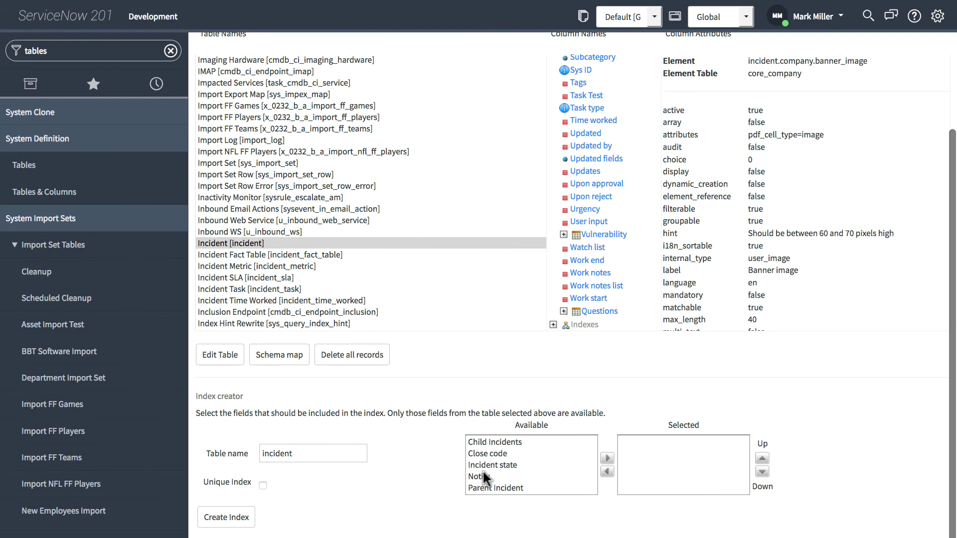
{"action": "scroll", "coordinate": [483, 470], "scroll_direction": "up", "scroll_amount": 3}
{"action": "scroll", "coordinate": [427, 472], "scroll_direction": "up", "scroll_amount": 3}
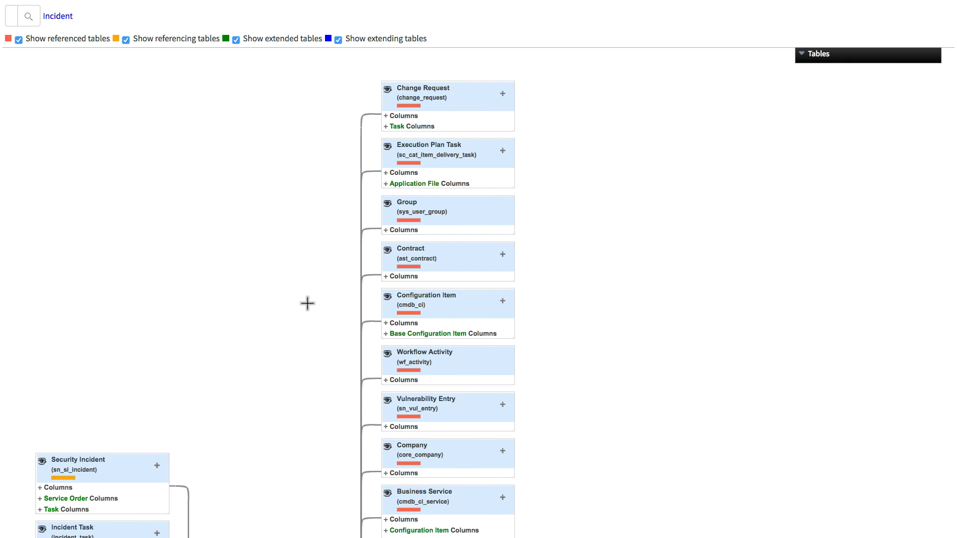
Step: Scroll the Schema Map to the Incident box, expand its column lists, then collapse them
{"action": "scroll", "coordinate": [308, 303], "scroll_direction": "down", "scroll_amount": 4}
{"action": "scroll", "coordinate": [307, 303], "scroll_direction": "down", "scroll_amount": 2}
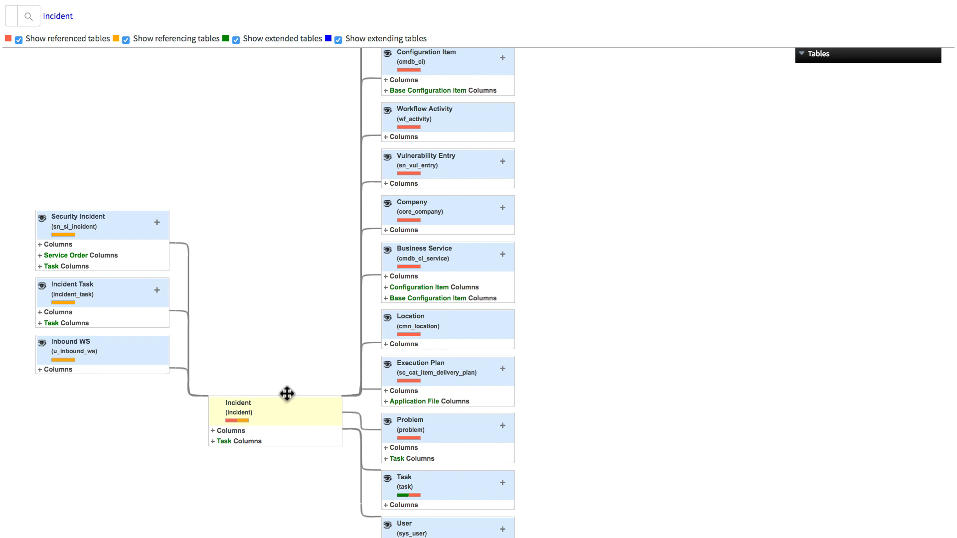
{"action": "left_click", "coordinate": [225, 429]}
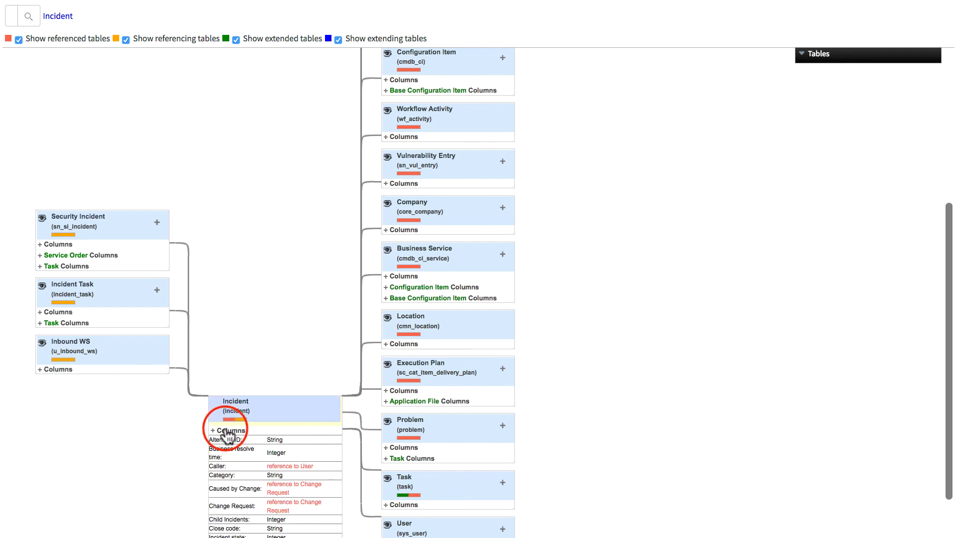
{"action": "scroll", "coordinate": [227, 434], "scroll_direction": "down", "scroll_amount": 3}
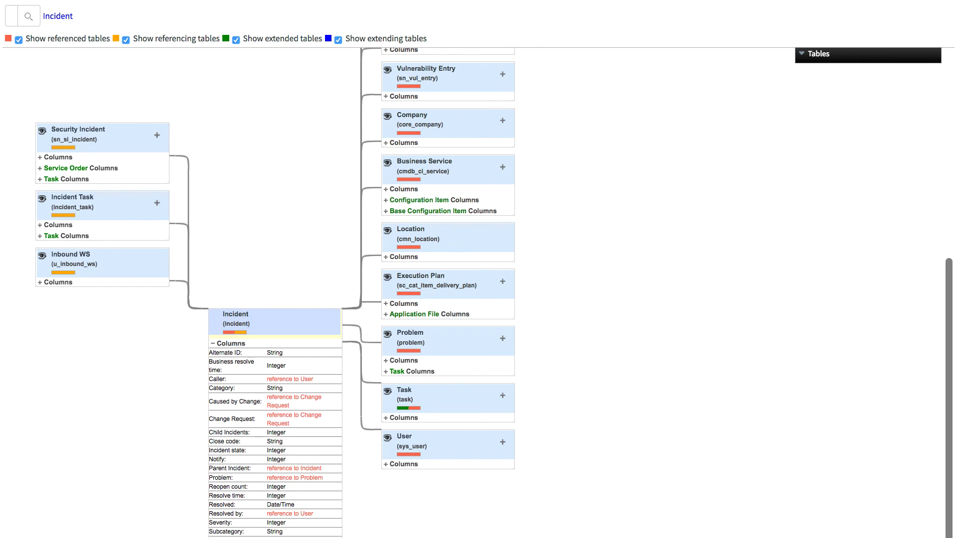
{"action": "scroll", "coordinate": [184, 481], "scroll_direction": "down", "scroll_amount": 10}
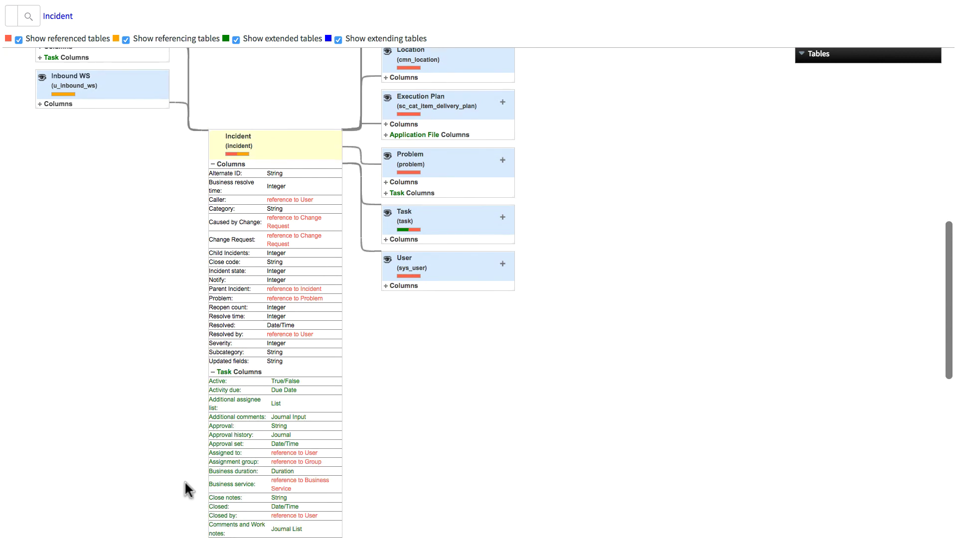
{"action": "scroll", "coordinate": [185, 480], "scroll_direction": "down", "scroll_amount": 1}
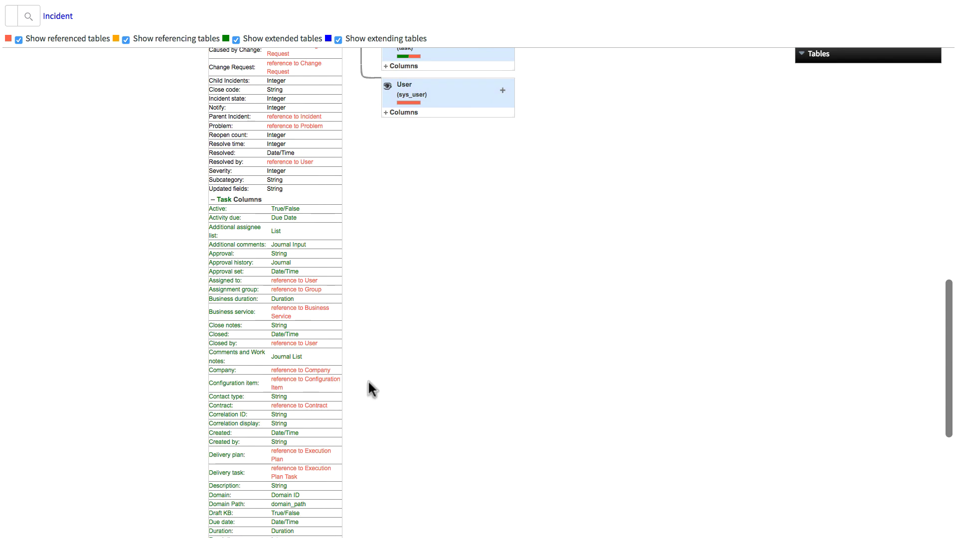
{"action": "left_click", "coordinate": [249, 198]}
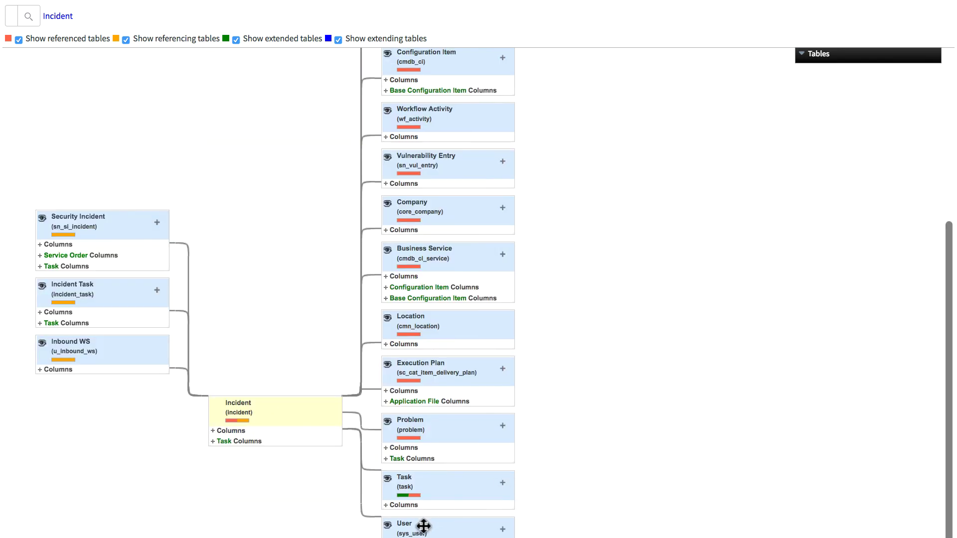
Step: Focus the Schema Map on the Task table and scroll through its related tables, e.g. Change Request and Problem
{"action": "right_click", "coordinate": [427, 482]}
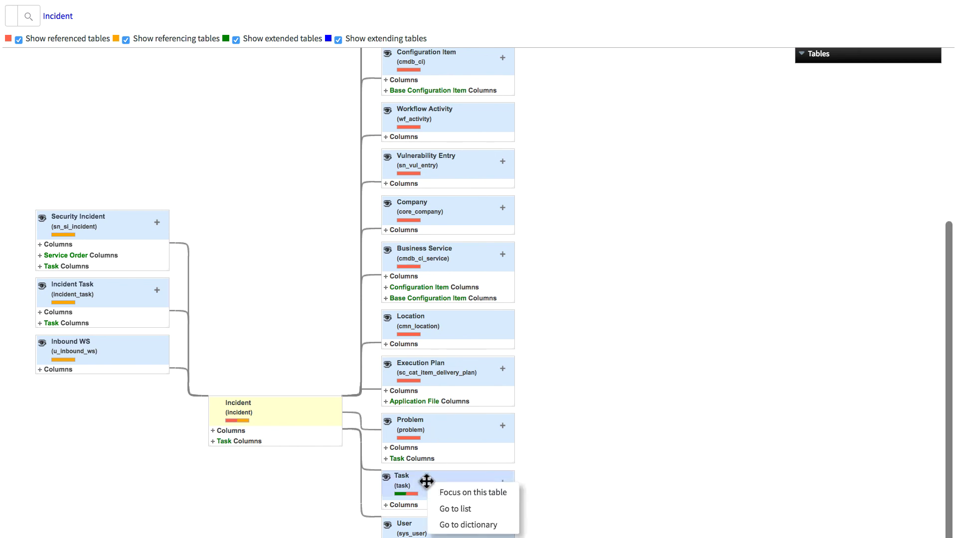
{"action": "left_click", "coordinate": [457, 494]}
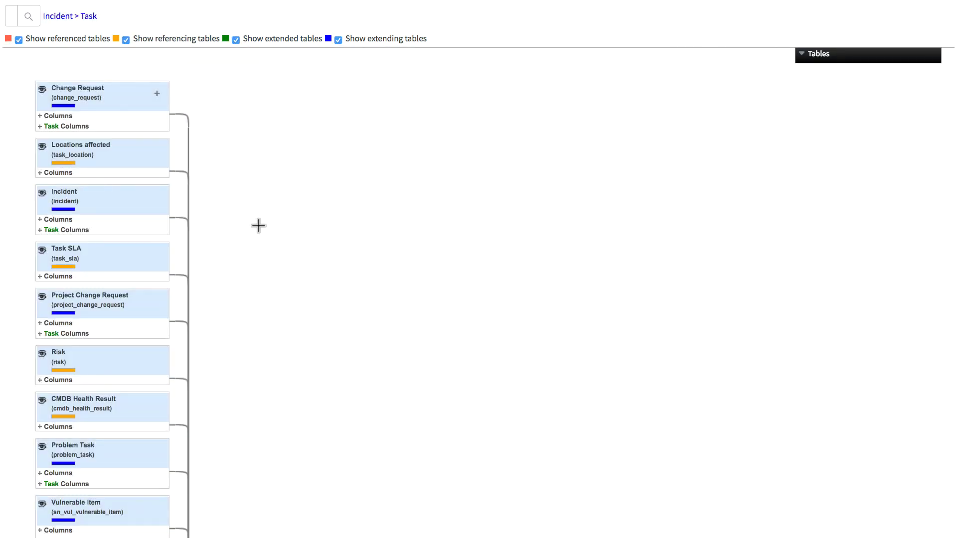
{"action": "scroll", "coordinate": [258, 226], "scroll_direction": "down", "scroll_amount": 2}
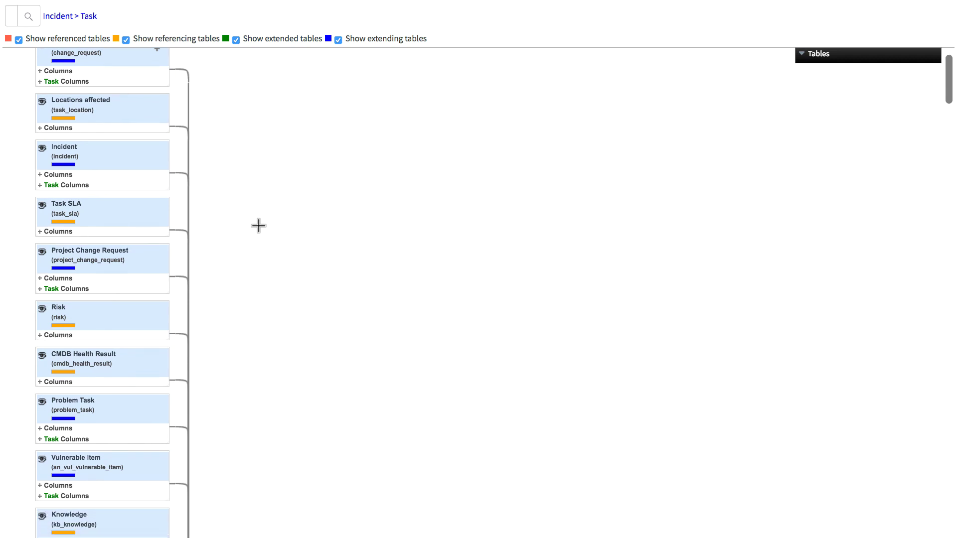
{"action": "scroll", "coordinate": [257, 226], "scroll_direction": "down", "scroll_amount": 10}
{"action": "scroll", "coordinate": [259, 226], "scroll_direction": "down", "scroll_amount": 20}
{"action": "scroll", "coordinate": [259, 229], "scroll_direction": "down", "scroll_amount": 20}
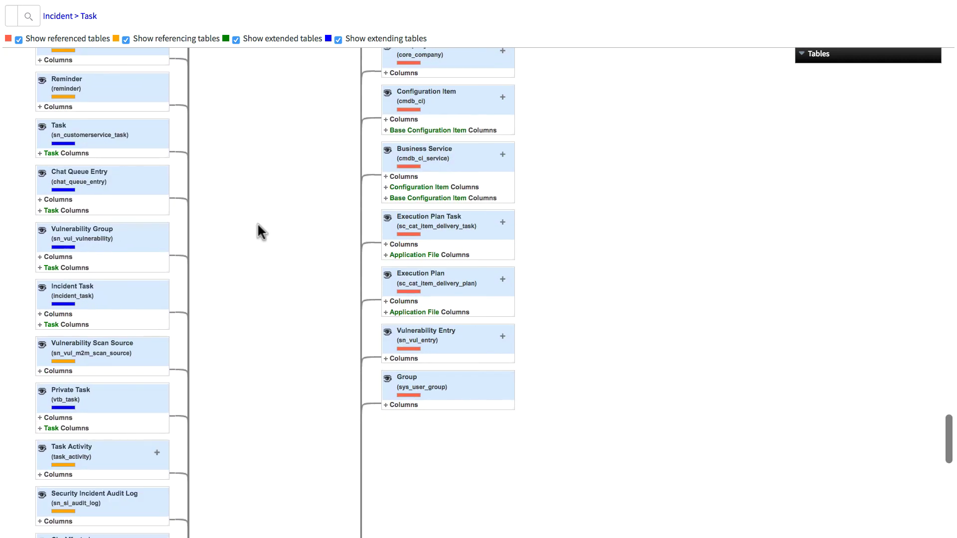
{"action": "scroll", "coordinate": [258, 226], "scroll_direction": "down", "scroll_amount": 15}
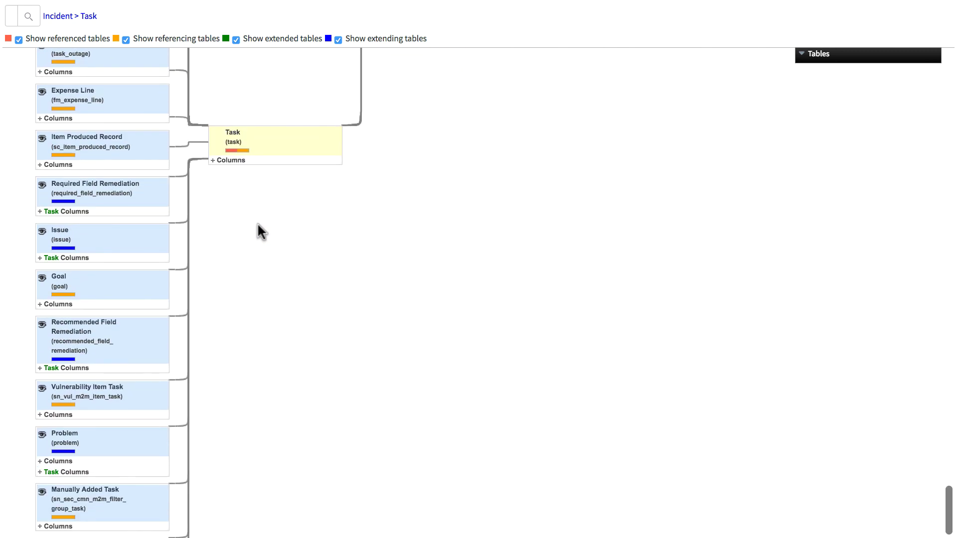
{"action": "scroll", "coordinate": [257, 223], "scroll_direction": "down", "scroll_amount": 5}
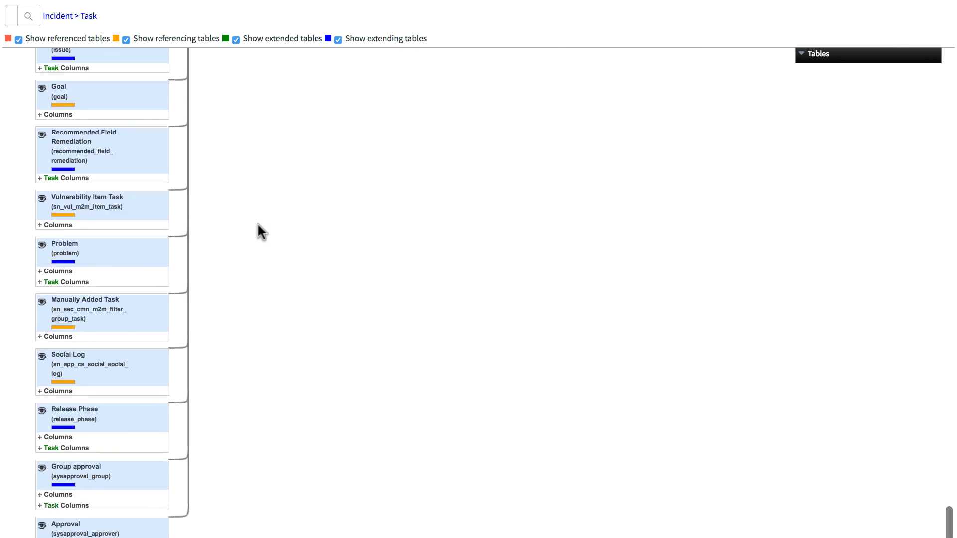